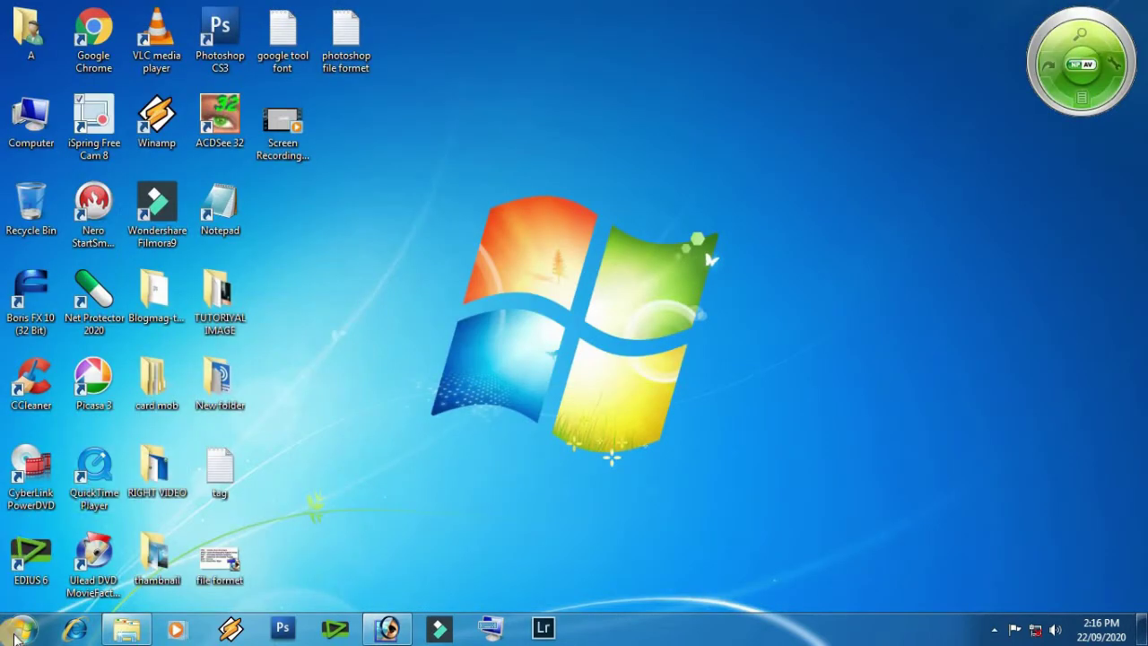
# - Open Control Panel in Category view from the Start menu and nudge its window slightly
pyautogui.click(16, 636)
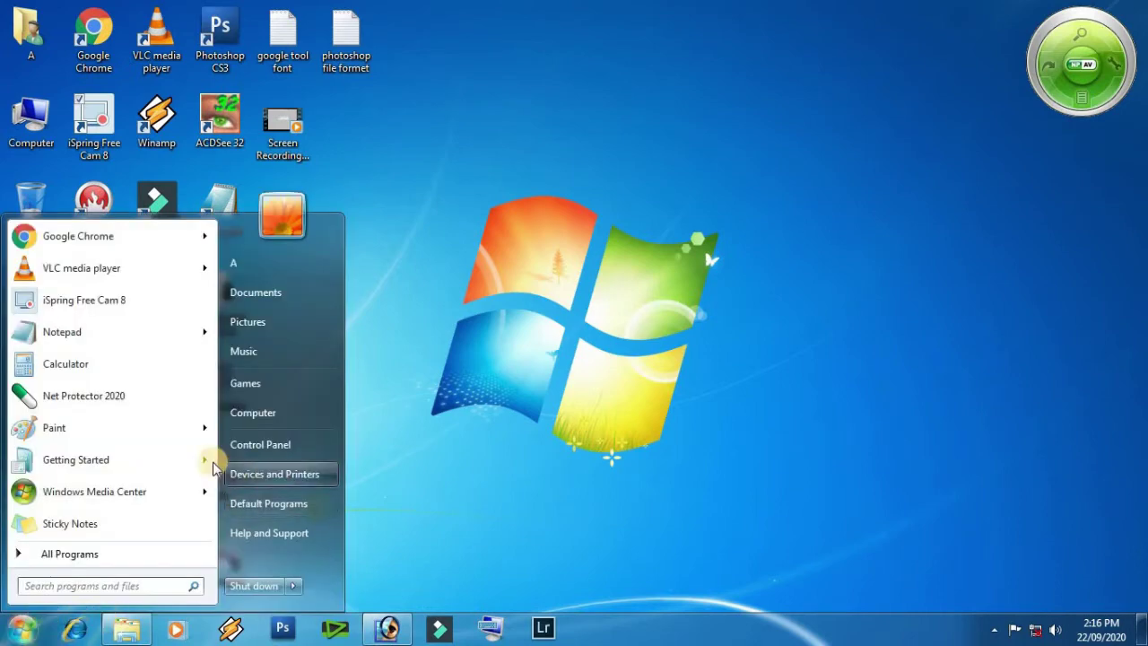
pyautogui.click(260, 448)
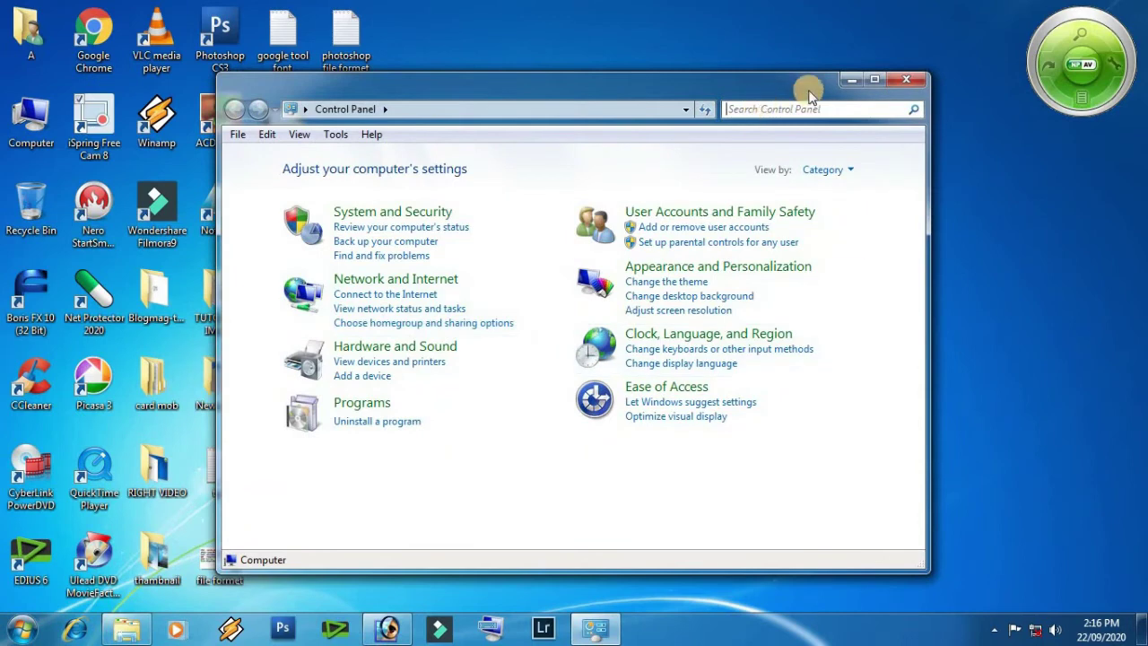
pyautogui.moveTo(720, 84); pyautogui.dragTo(745, 80)
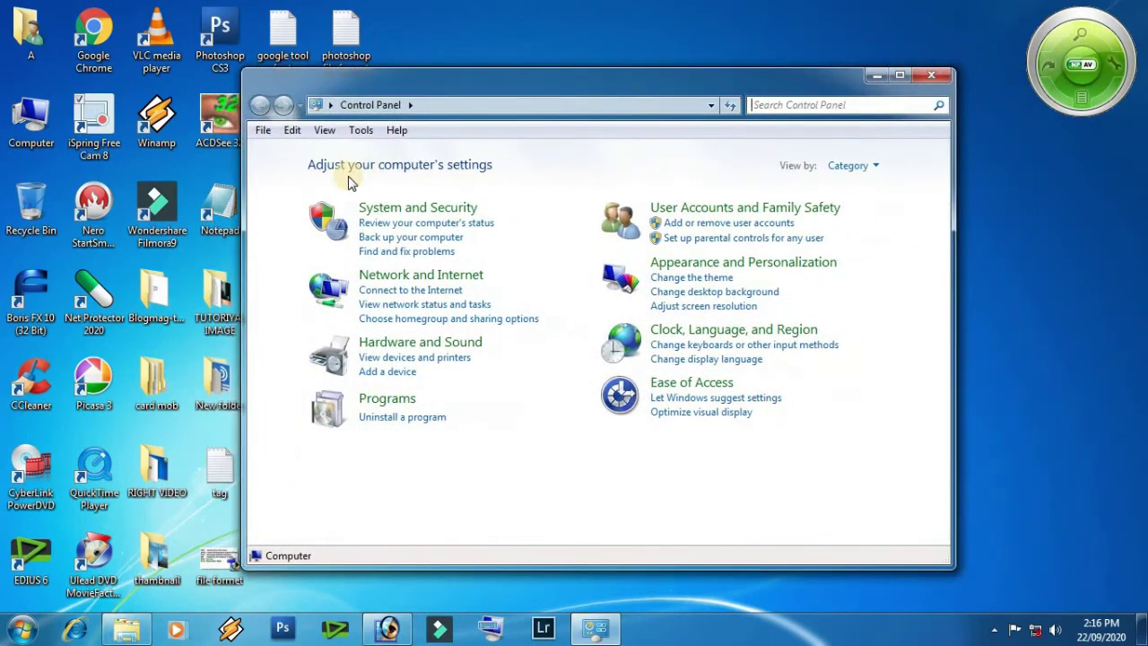
# - Show Programs and Features full screen and scroll through the installed programs
pyautogui.click(399, 426)
pyautogui.click(892, 79)
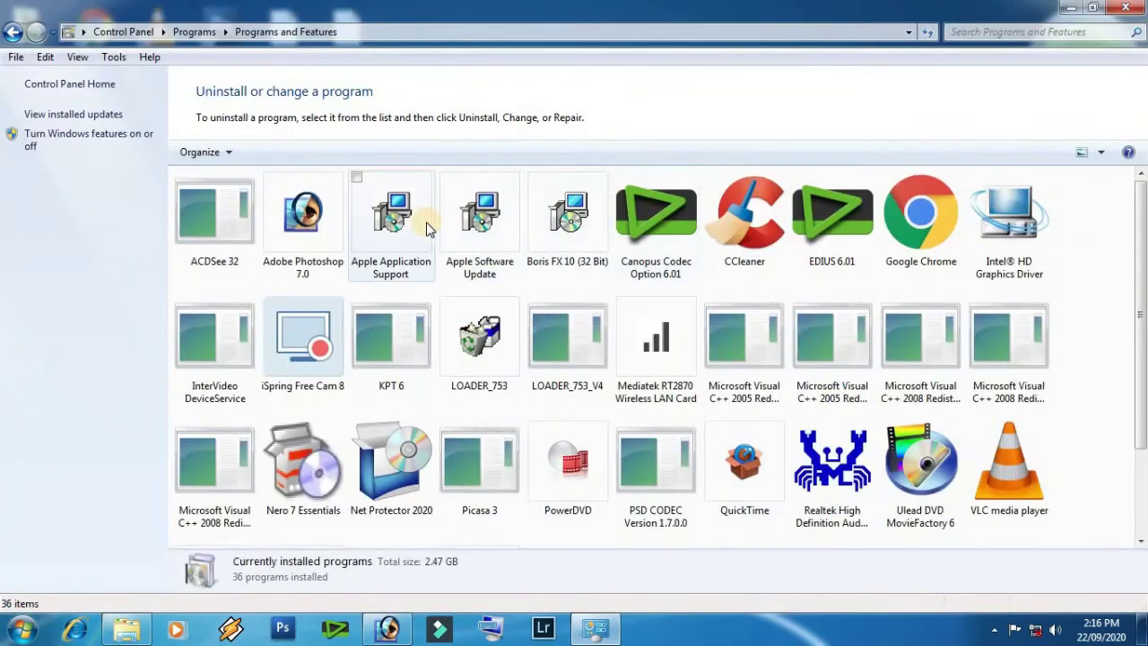
pyautogui.scroll(-2, 426, 231)
pyautogui.scroll(2, 425, 227)
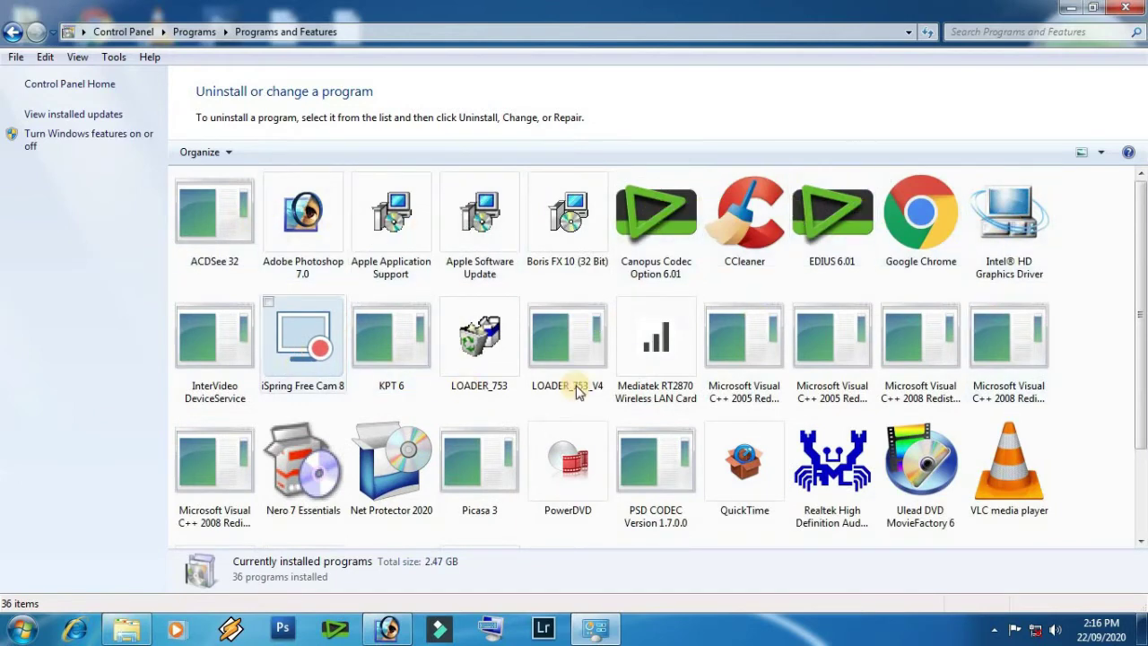
pyautogui.scroll(-2, 574, 448)
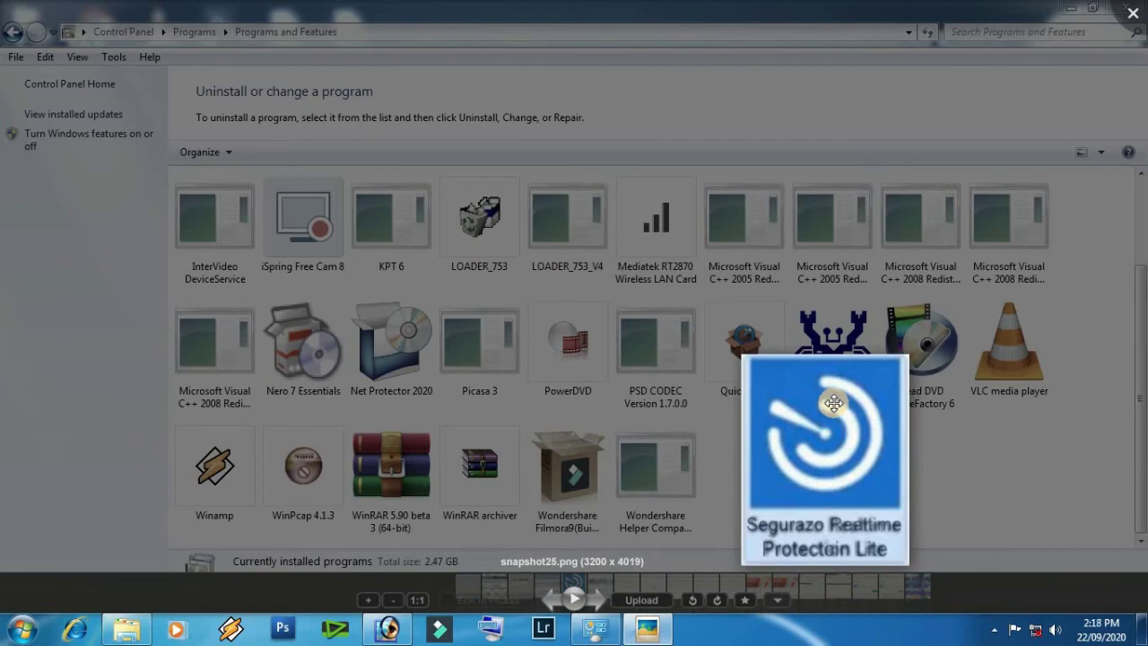
# - Dismiss the Segurazo preview, start uninstalling QuickTime, and move its confirmation up
pyautogui.click(687, 421)
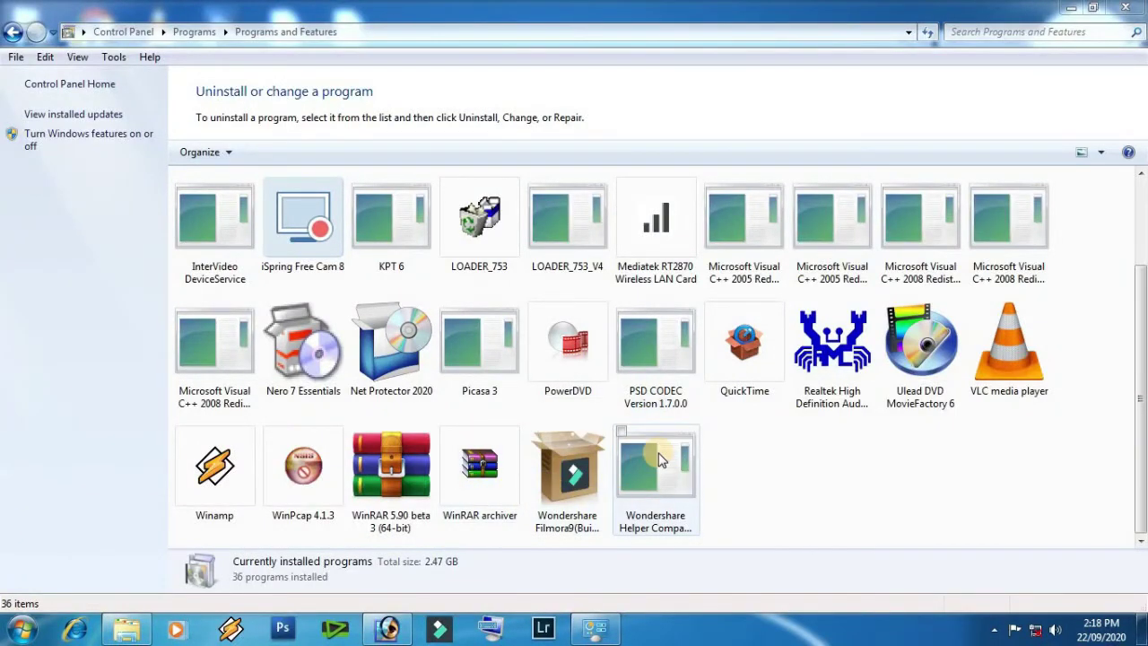
pyautogui.doubleClick(744, 343)
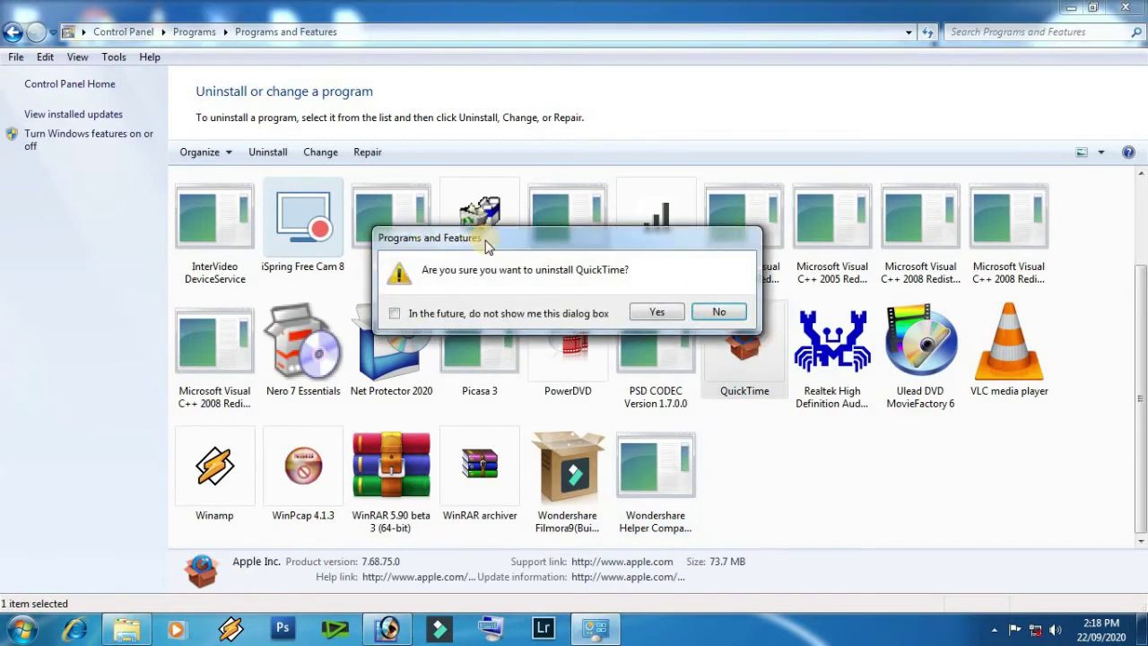
pyautogui.moveTo(481, 245); pyautogui.dragTo(481, 214)
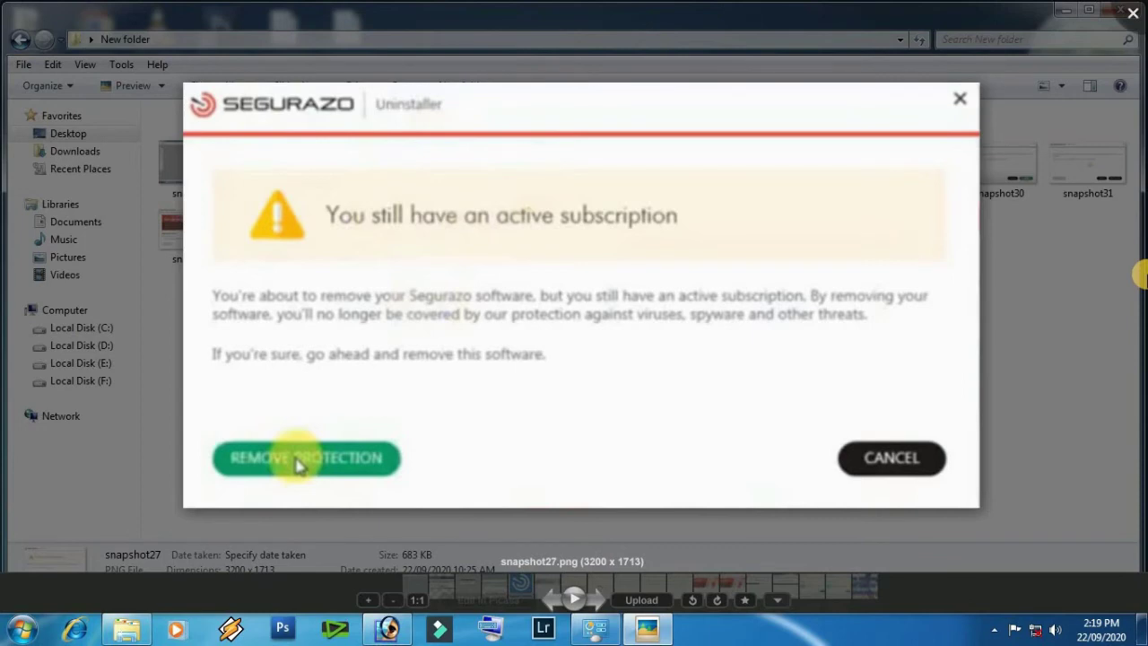
# - Choose Remove Protection, then step between snapshot30 and snapshot29, the restart prompt
pyautogui.click(299, 461)
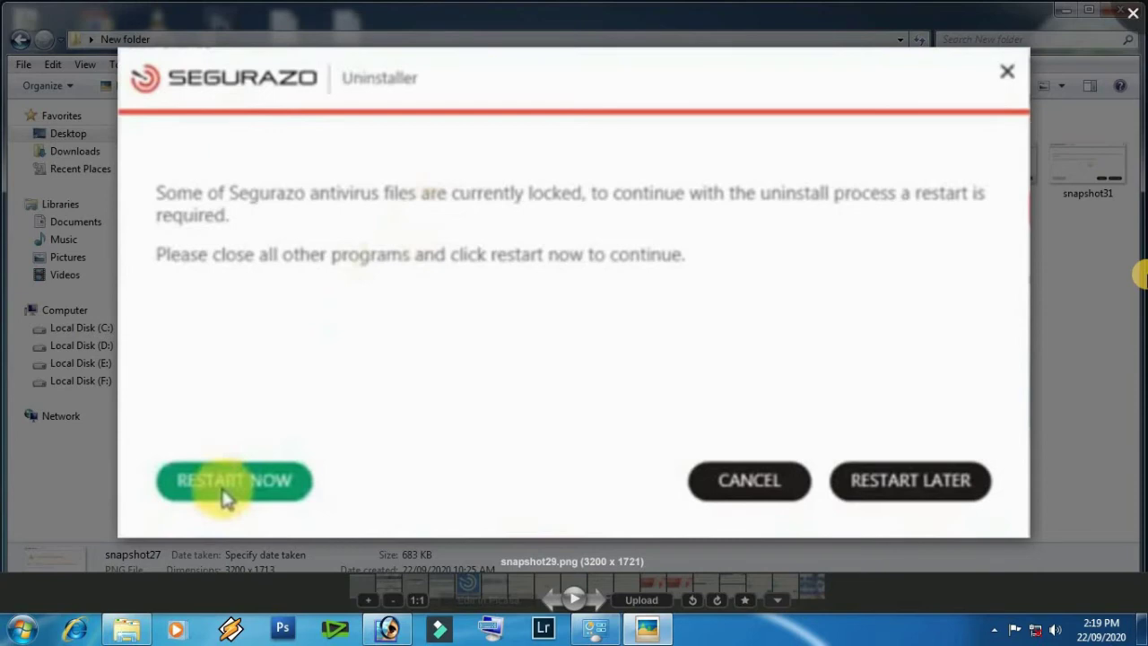
pyautogui.press('Right')
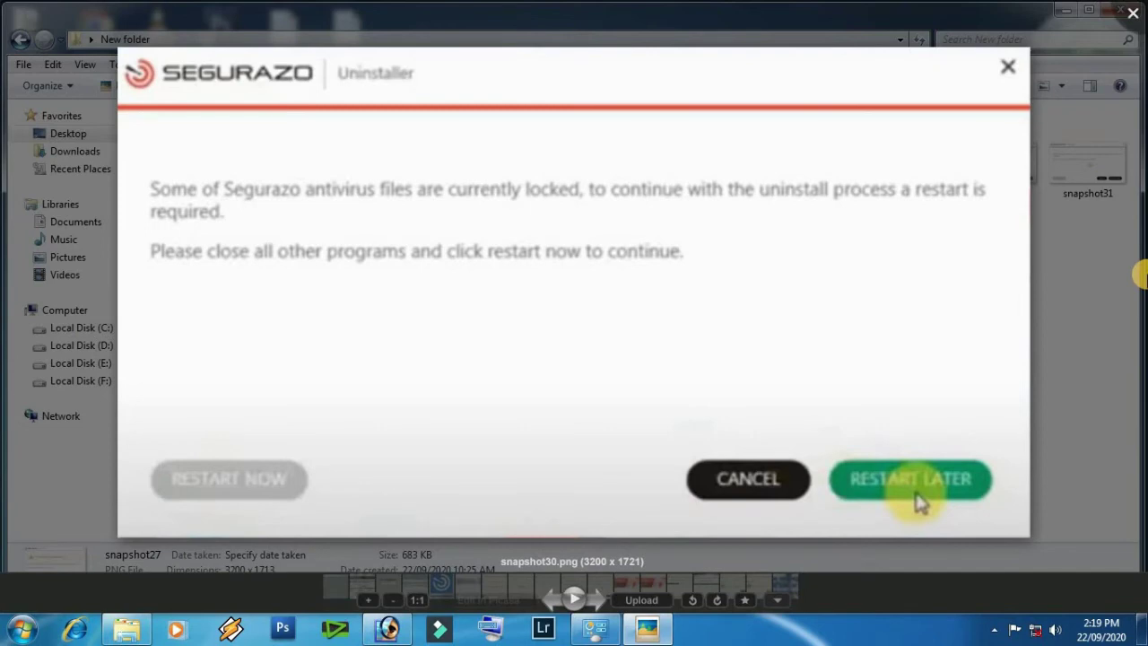
pyautogui.press('Left')
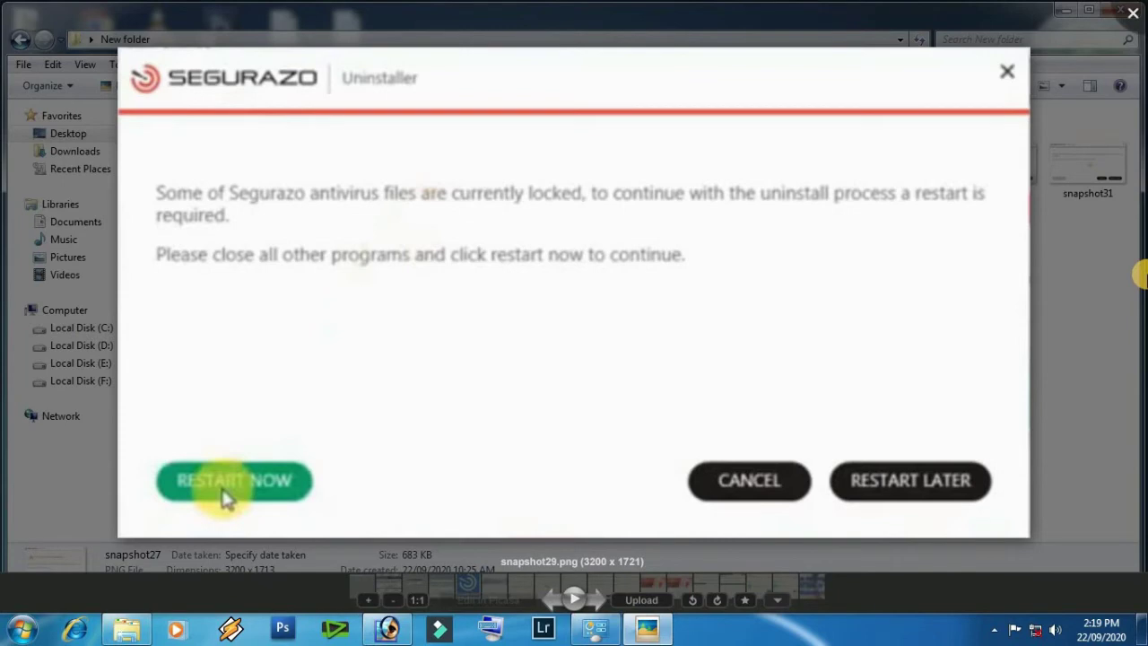
# - Choose Restart Now to advance to the next Segurazo uninstall screen
pyautogui.click(224, 485)
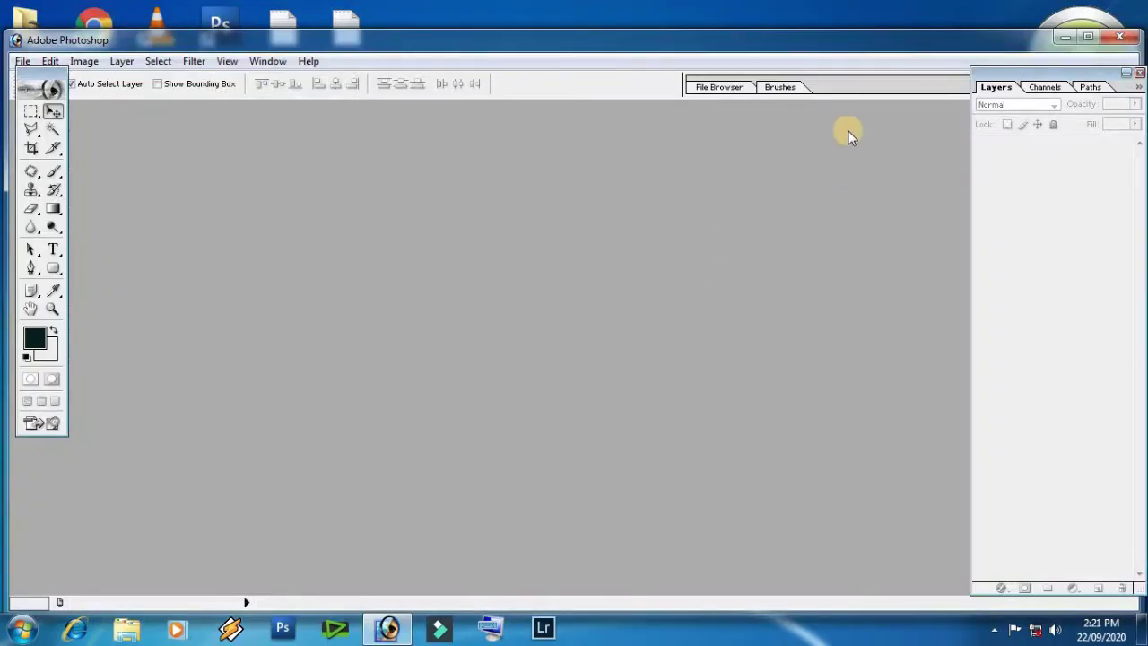
# - Maximize Photoshop, open file formet.psd from the Desktop, and toggle its text layer's visibility
pyautogui.click(1087, 37)
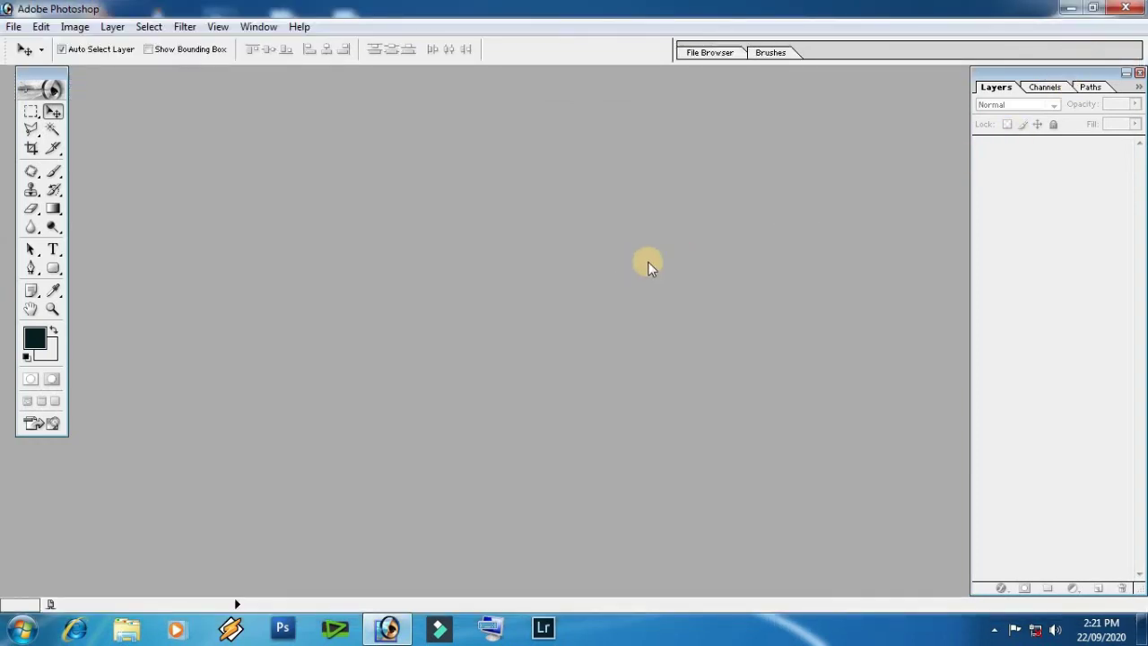
pyautogui.doubleClick(525, 299)
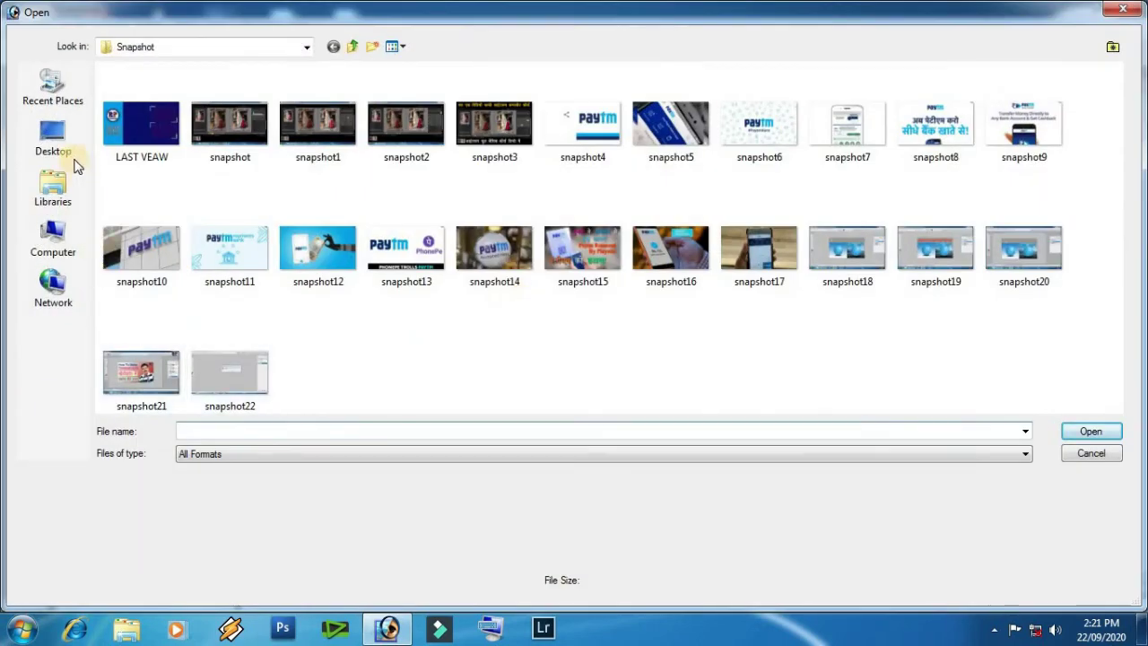
pyautogui.click(56, 143)
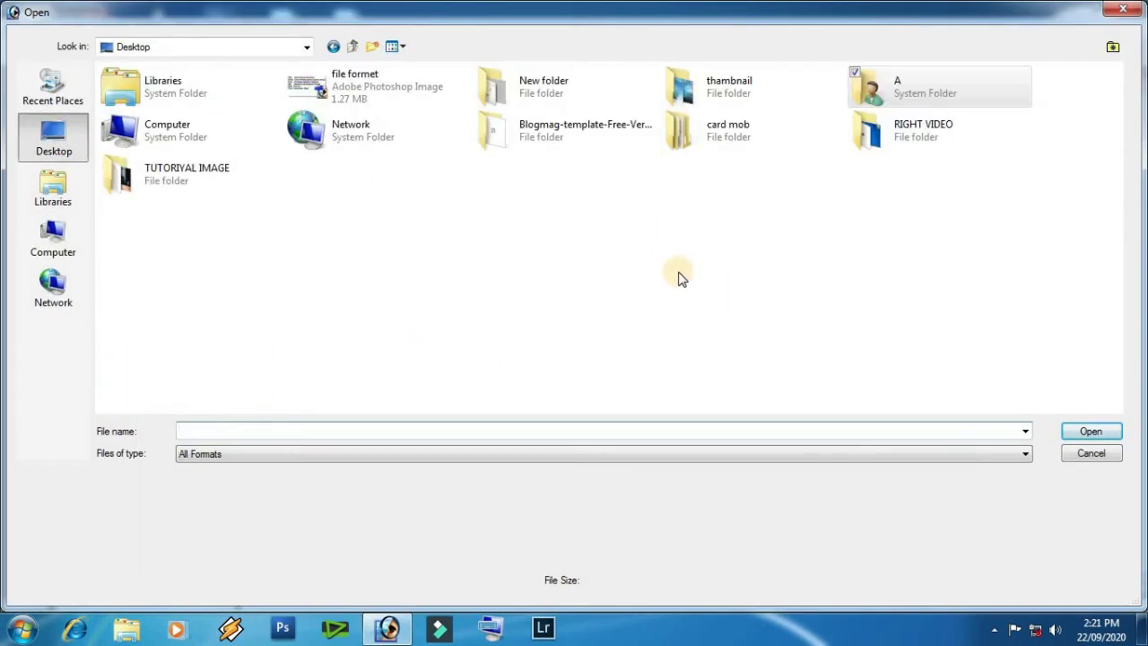
pyautogui.click(355, 86)
pyautogui.click(1090, 431)
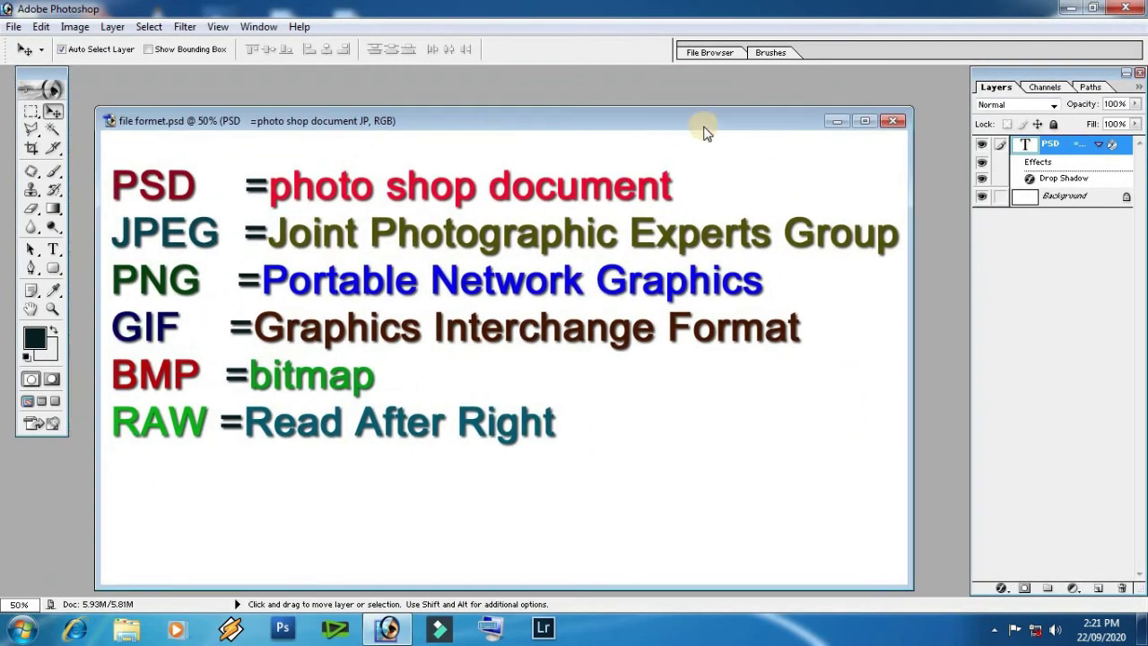
pyautogui.click(981, 146)
# - Shift the text slightly right and down, duplicate it as 'file formet copy', and start Save As
pyautogui.moveTo(642, 238)
pyautogui.mouseDown()
pyautogui.moveTo(666, 243)
pyautogui.moveTo(653, 274)
pyautogui.mouseUp()
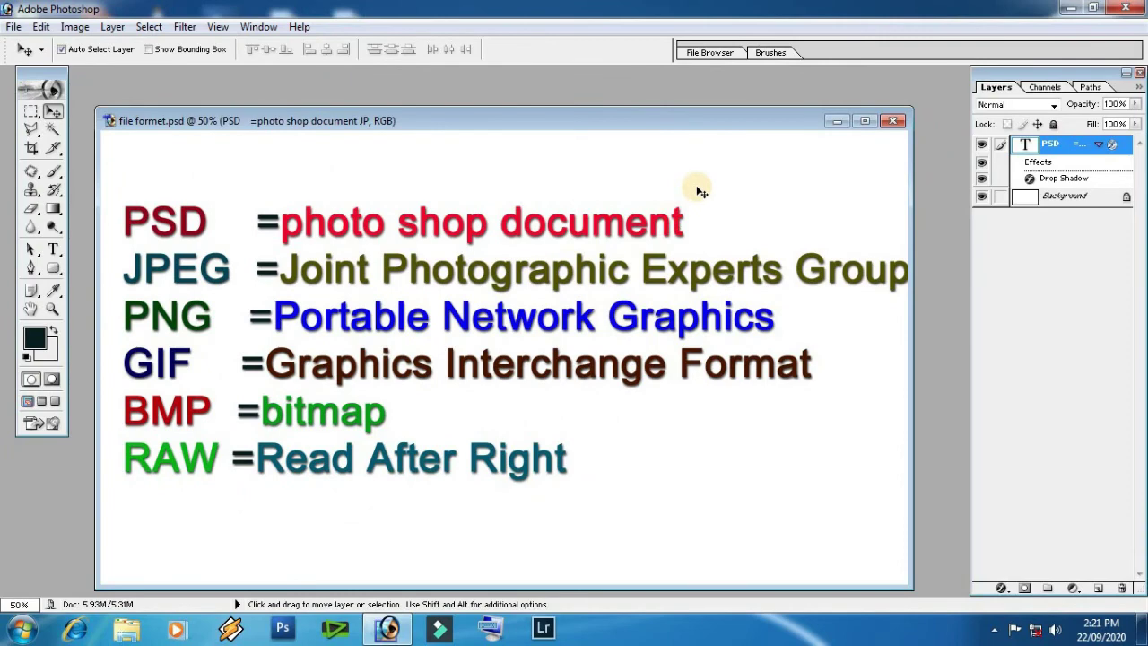
pyautogui.rightClick(716, 117)
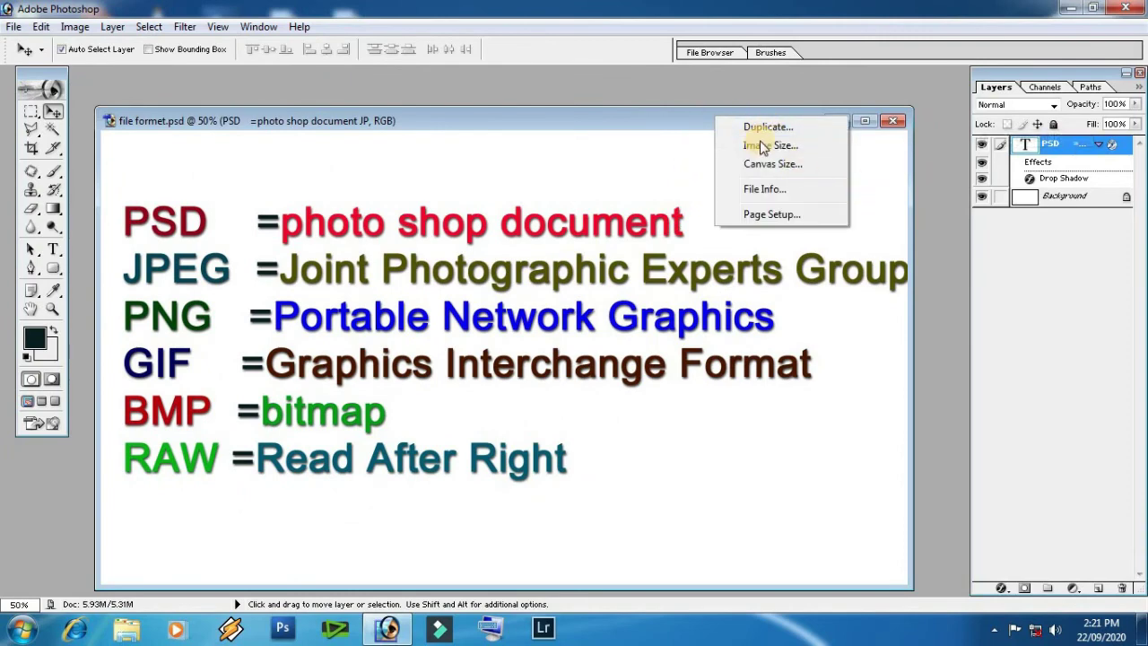
pyautogui.click(762, 128)
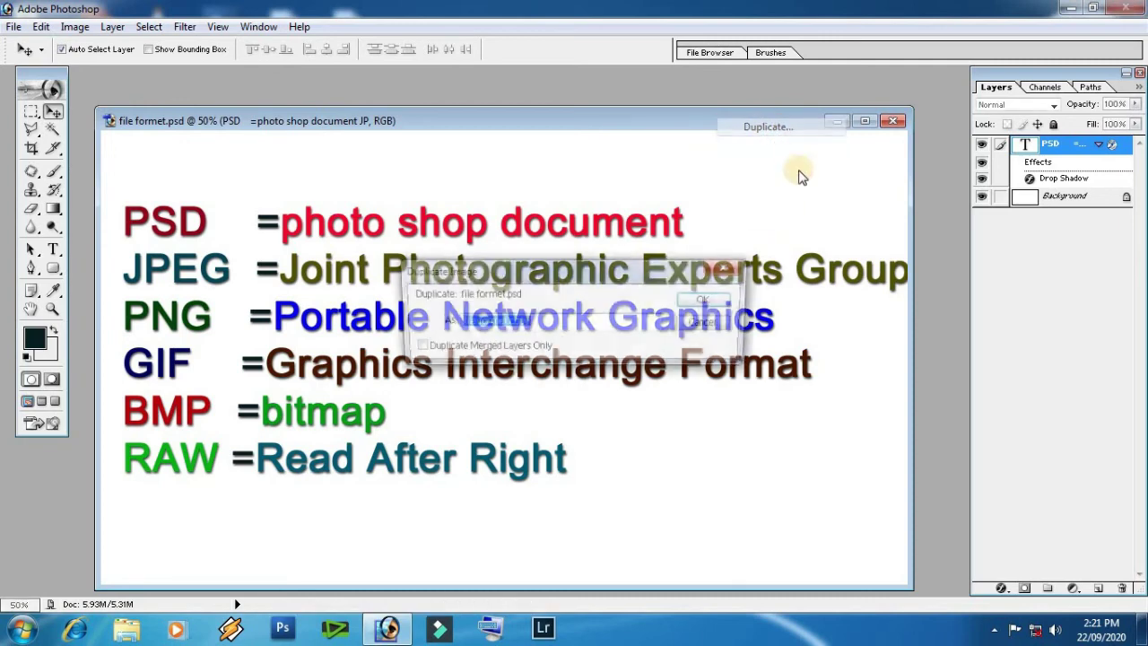
pyautogui.click(775, 226)
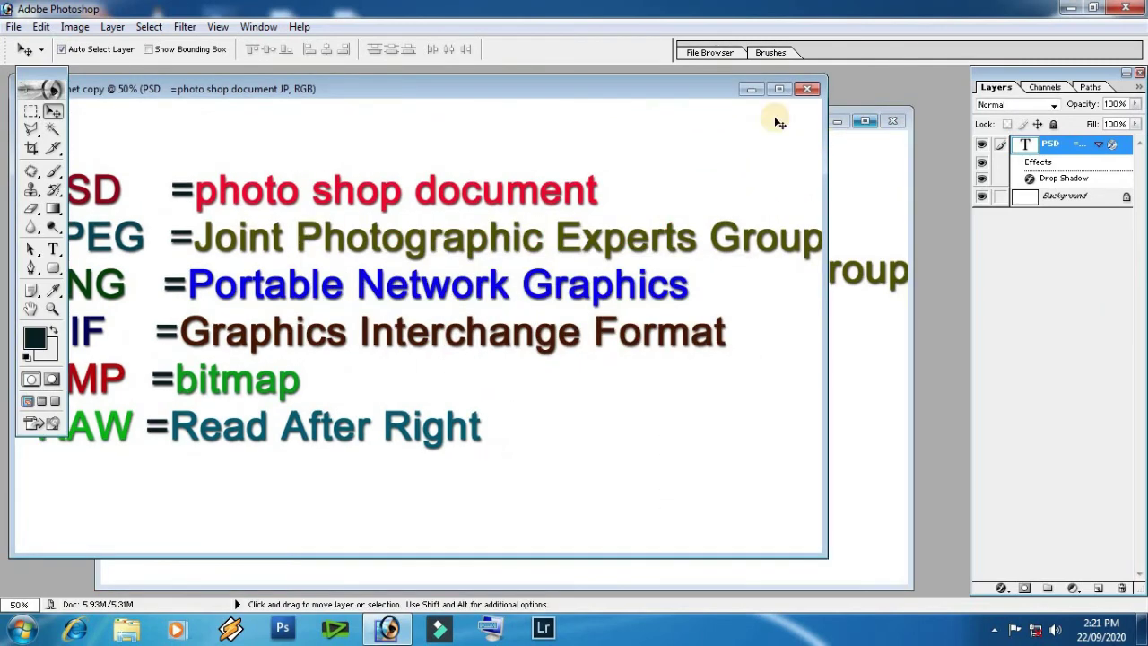
pyautogui.hotkey('ctrl', 'shift', 's')
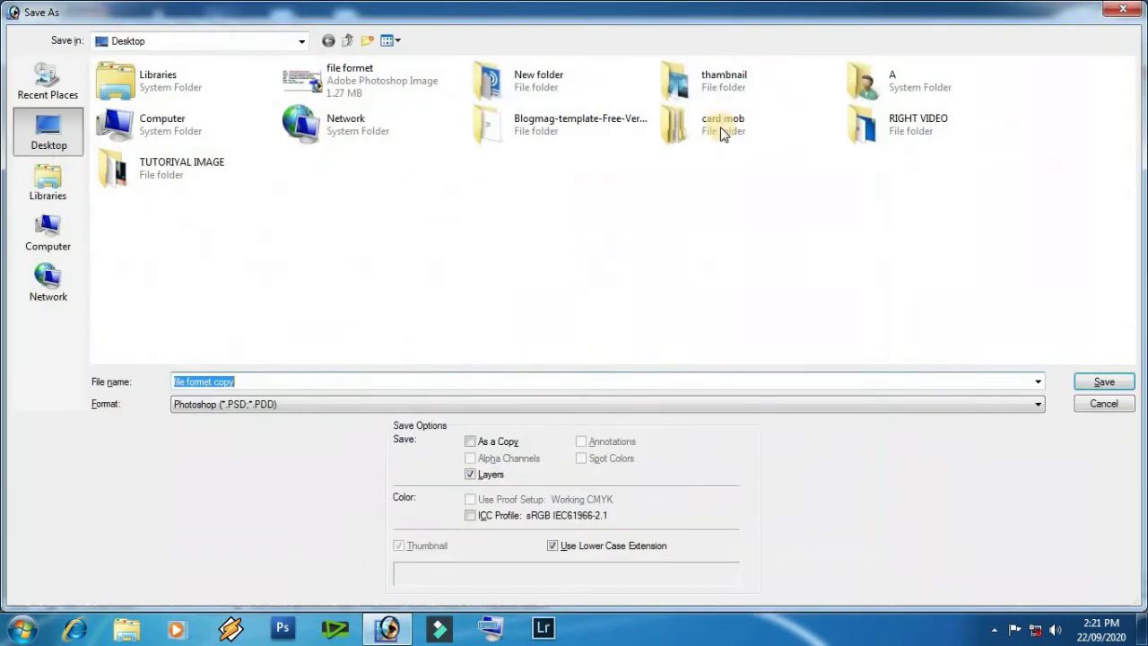
# - Save the copy to the Desktop as JPEG 'save problum 01', accepting the JPEG options
pyautogui.click(198, 404)
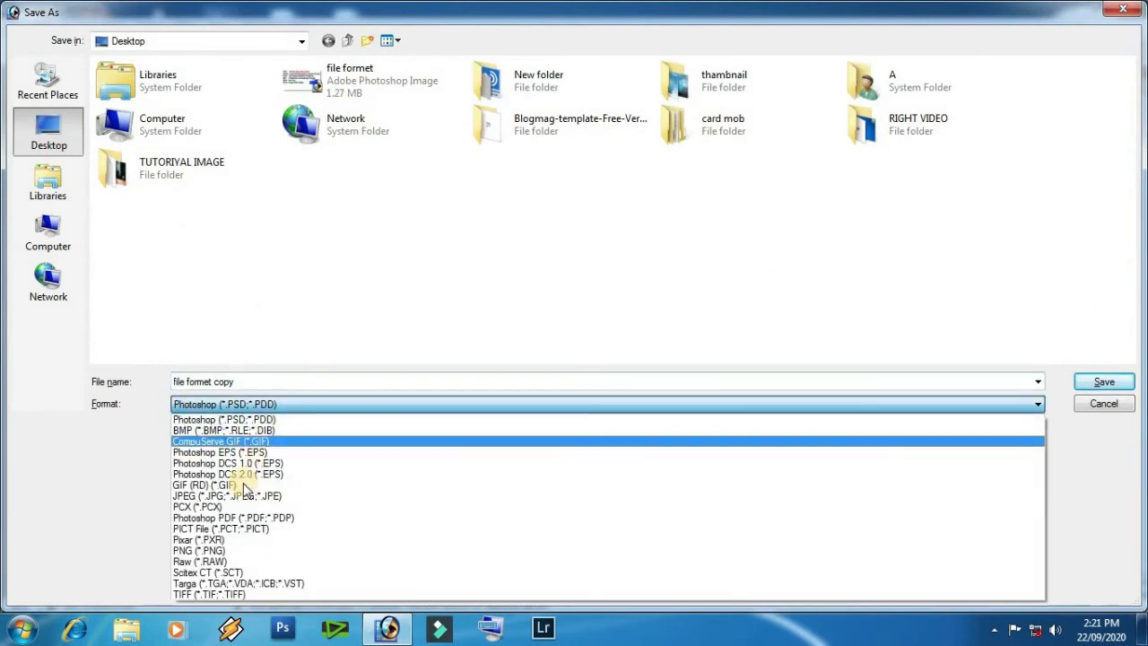
pyautogui.click(268, 496)
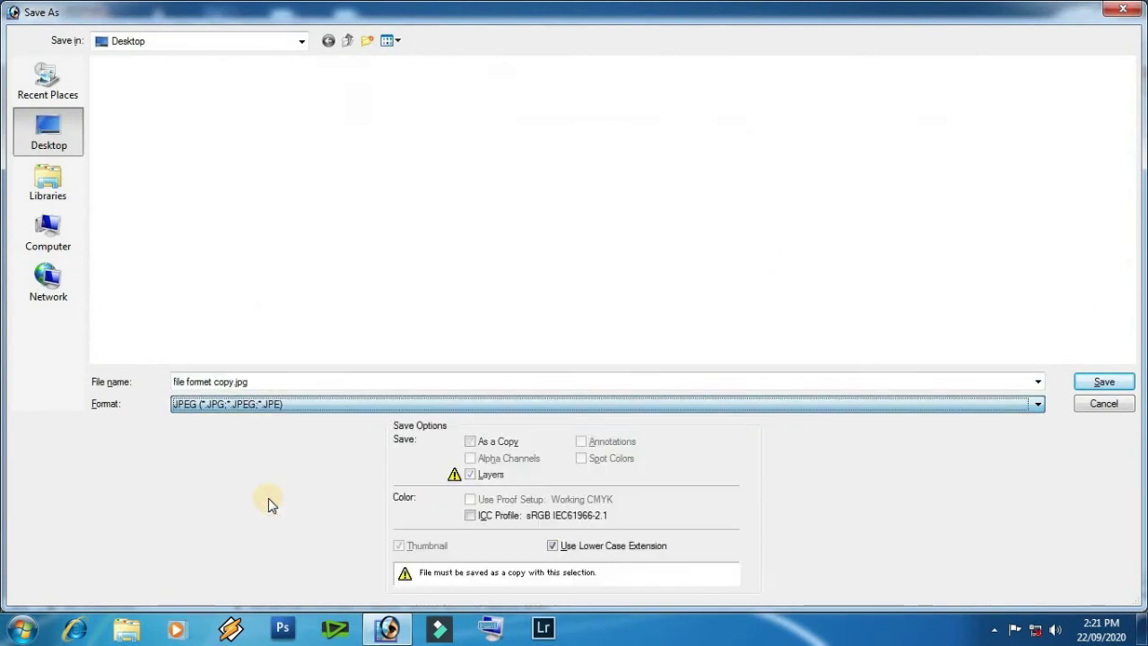
pyautogui.moveTo(260, 381); pyautogui.dragTo(180, 383)
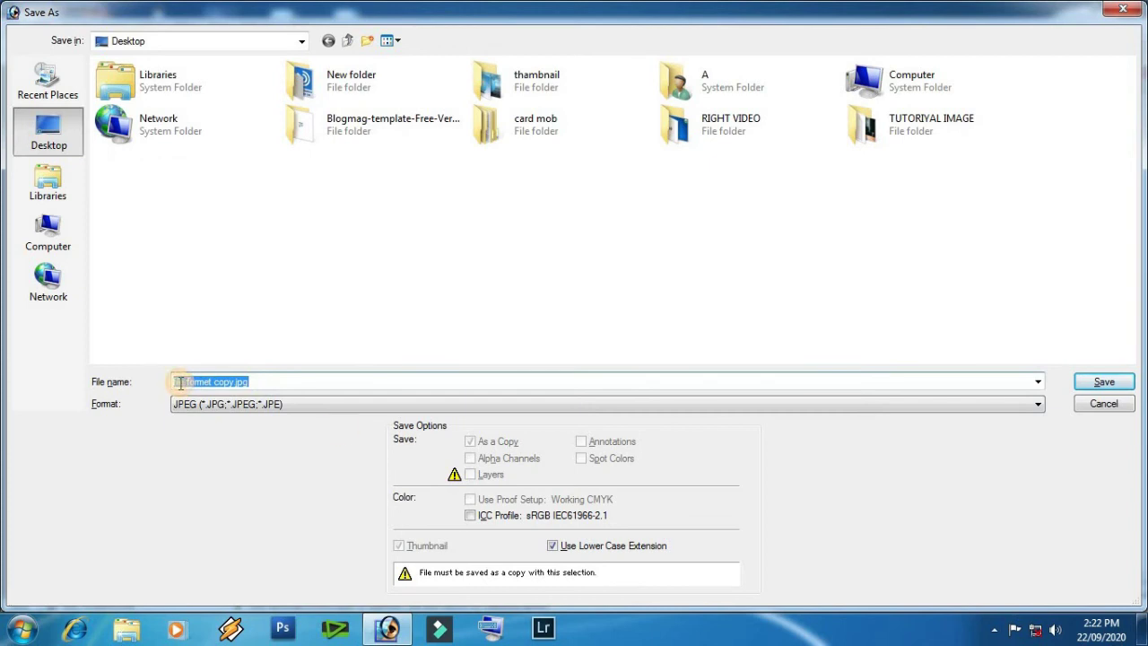
pyautogui.press('BackSpace')
pyautogui.write('save problum 01')
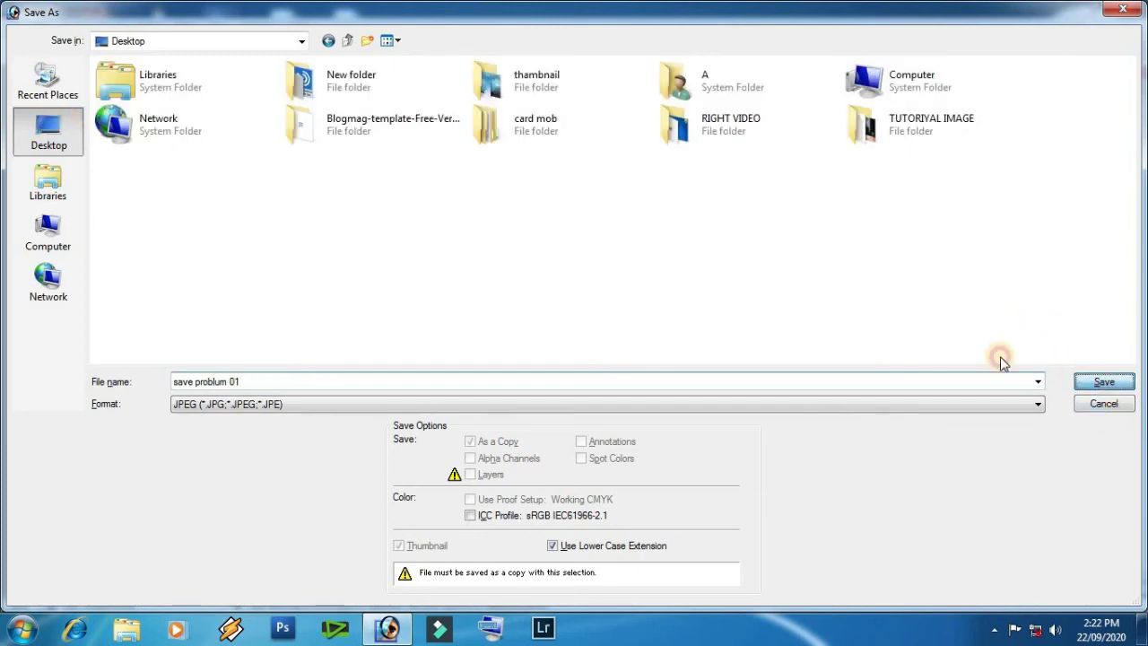
pyautogui.click(1104, 381)
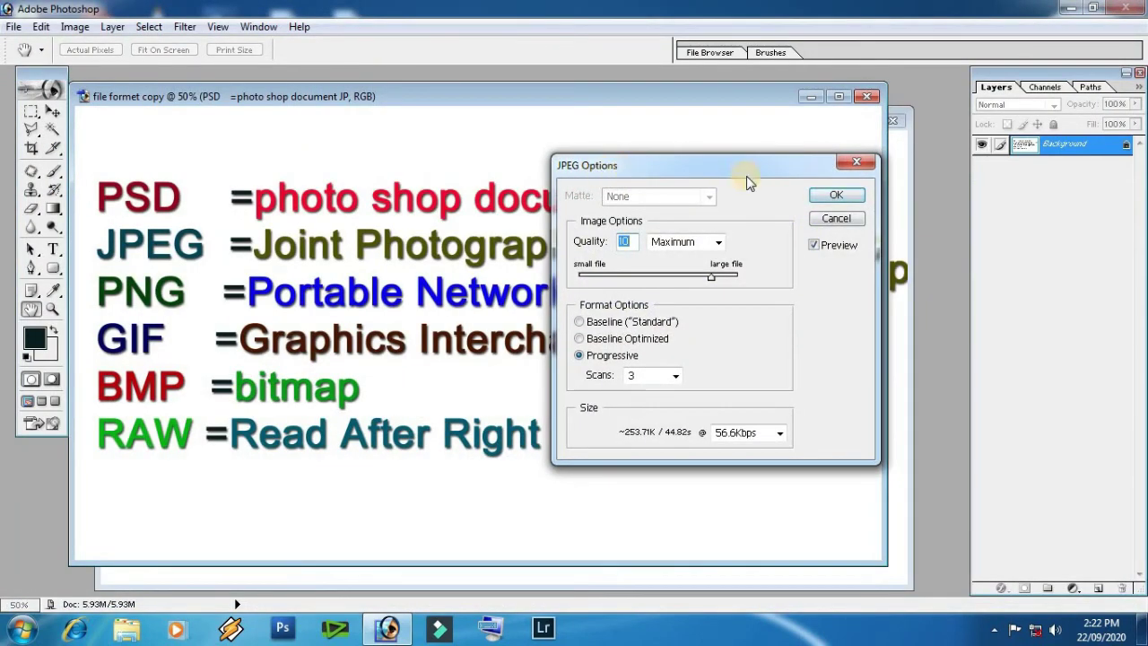
pyautogui.click(838, 194)
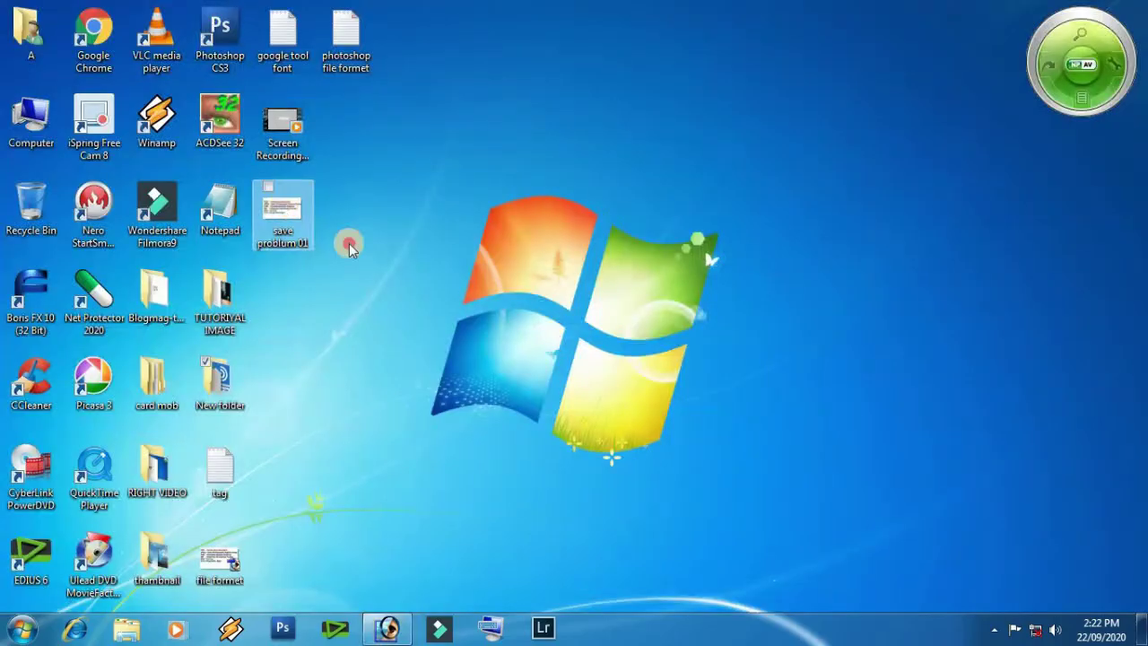
# - Move the save problum 01 icon toward the desktop centre and open it in Preview
pyautogui.moveTo(269, 244); pyautogui.dragTo(711, 247)
pyautogui.rightClick(728, 204)
pyautogui.click(781, 168)
# - Zoom in and out on save problum 01.jpg, then close the viewer
pyautogui.scroll(3, 711, 195)
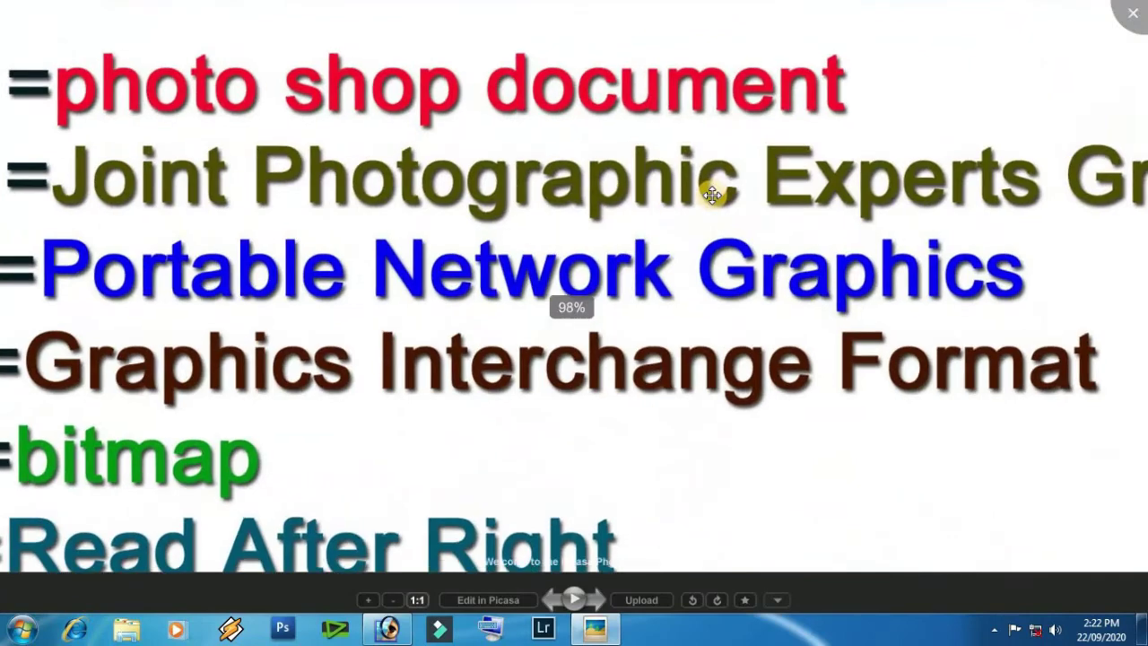
pyautogui.scroll(-3, 712, 189)
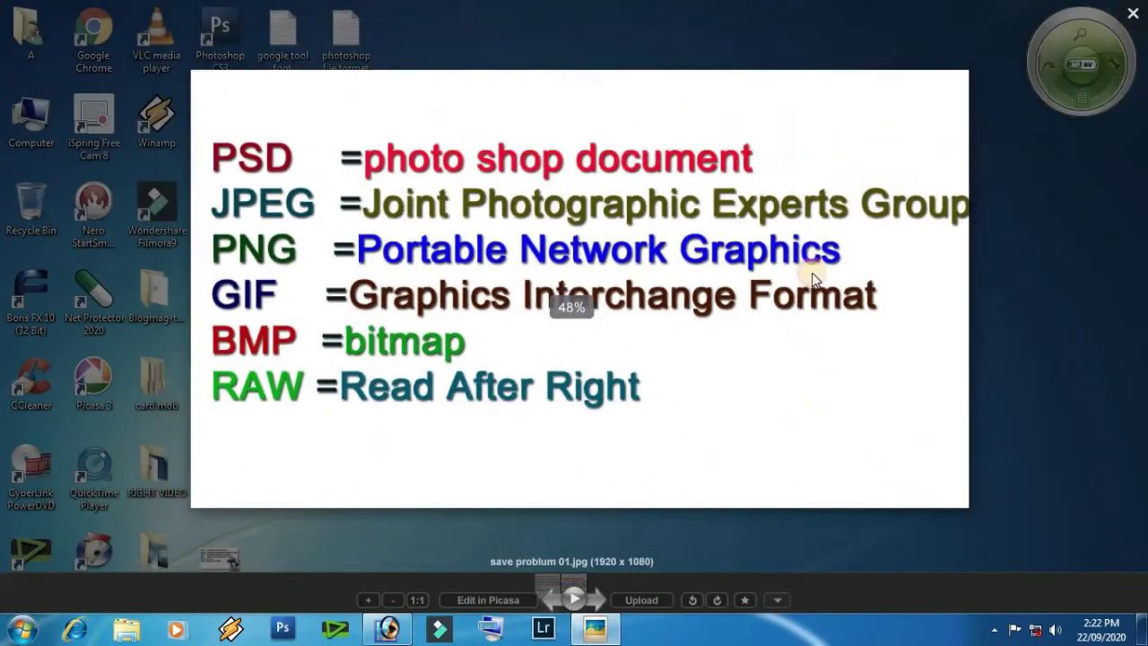
pyautogui.press('Escape')
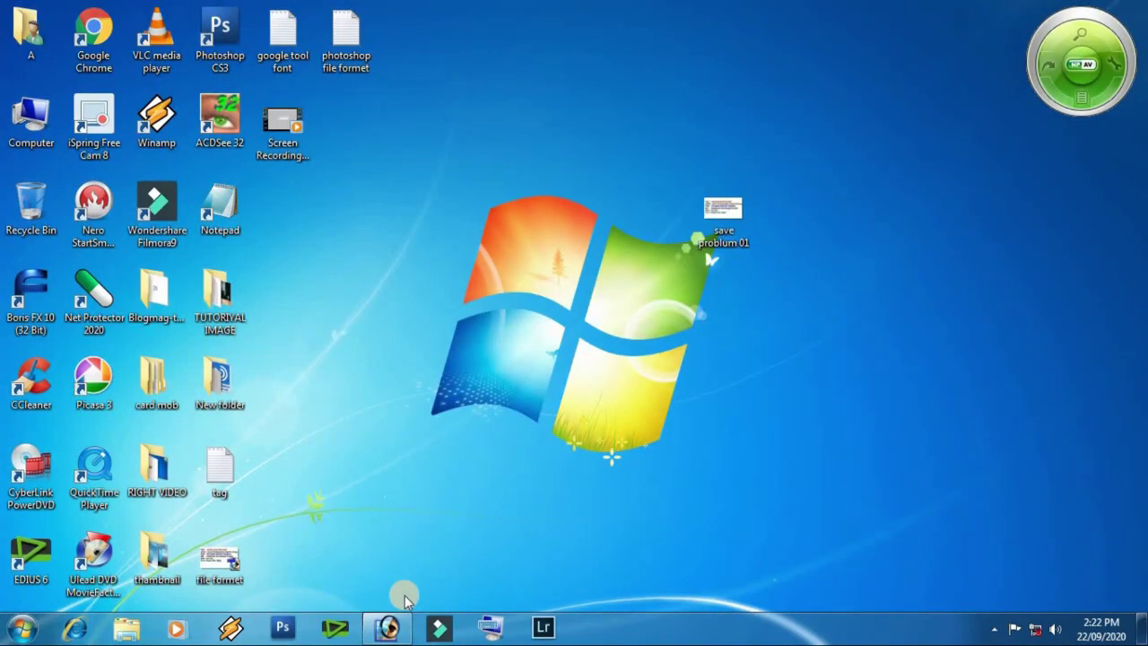